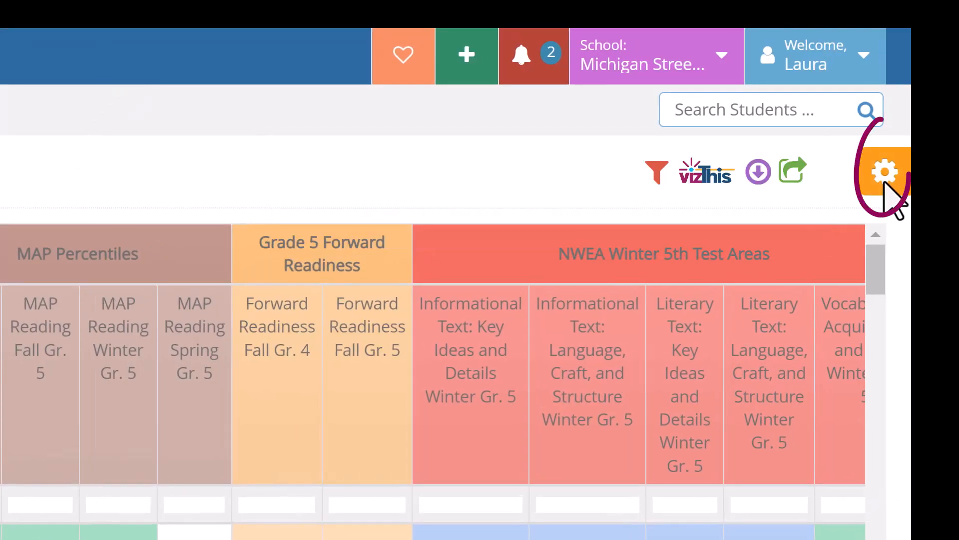
Step: Open the Grade 5 Reading data wall for editing
left_click(884, 183)
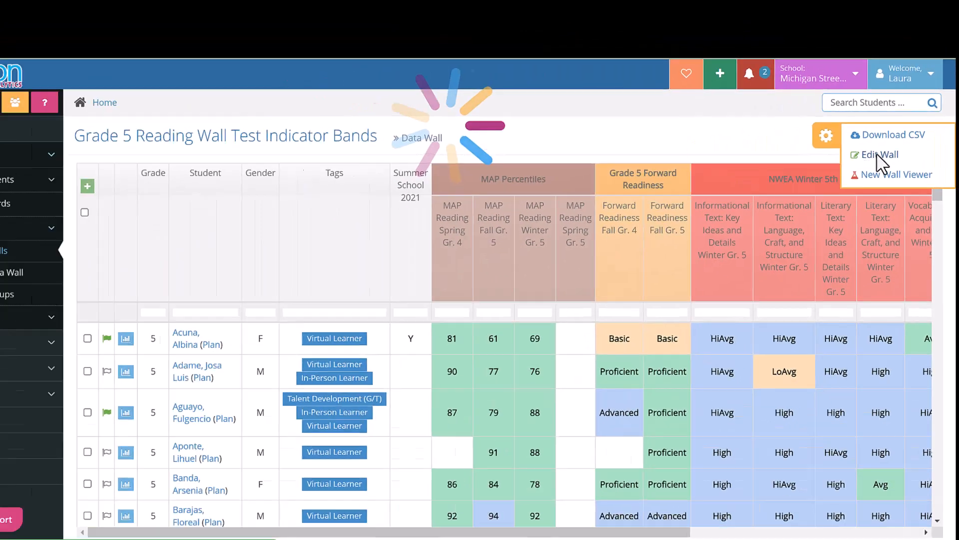
left_click(760, 201)
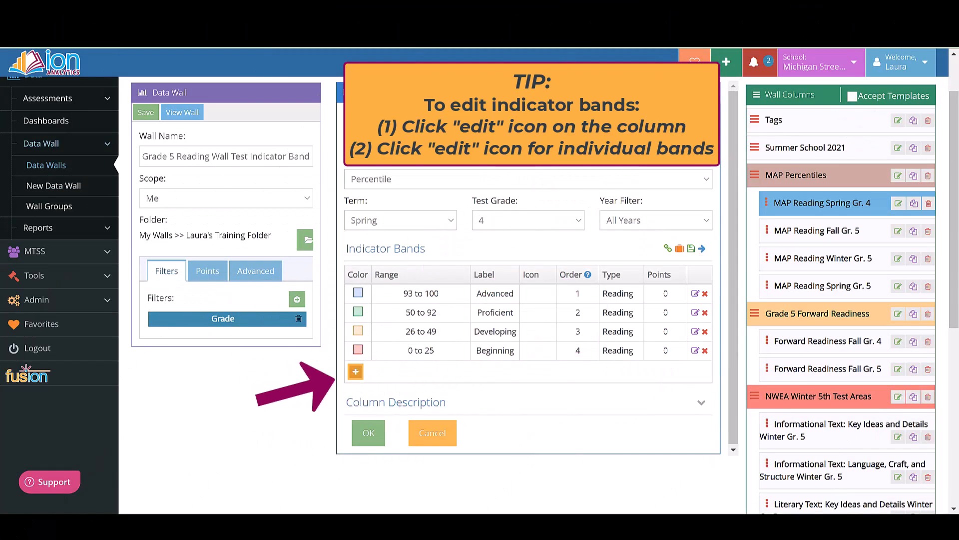
Step: Add a red indicator band to the MAP Reading Spring Gr. 4 column with range 0 to 10 and label LBeginning
left_click(356, 371)
left_click(358, 370)
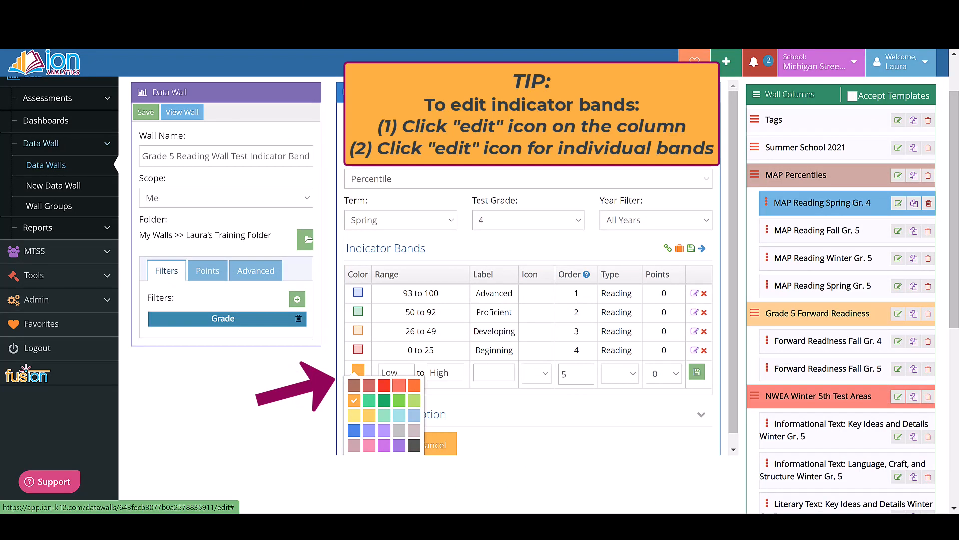
left_click(384, 385)
left_click(396, 373)
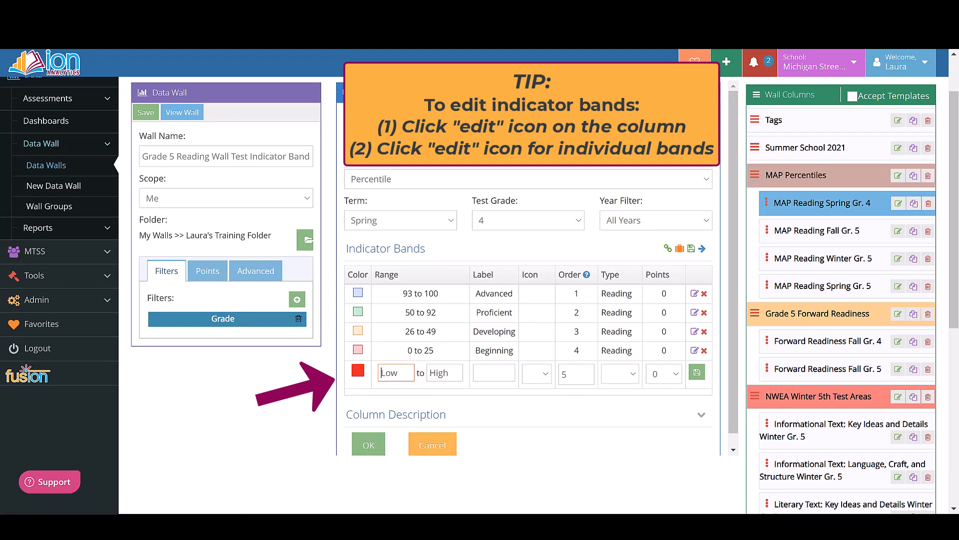
type("0")
key("Tab")
type("10")
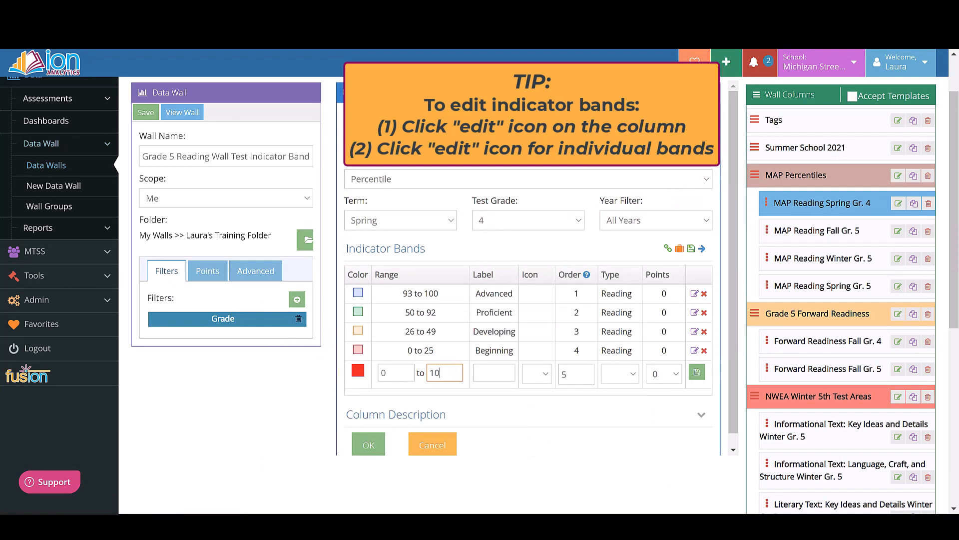
key("Tab")
type("Beginning")
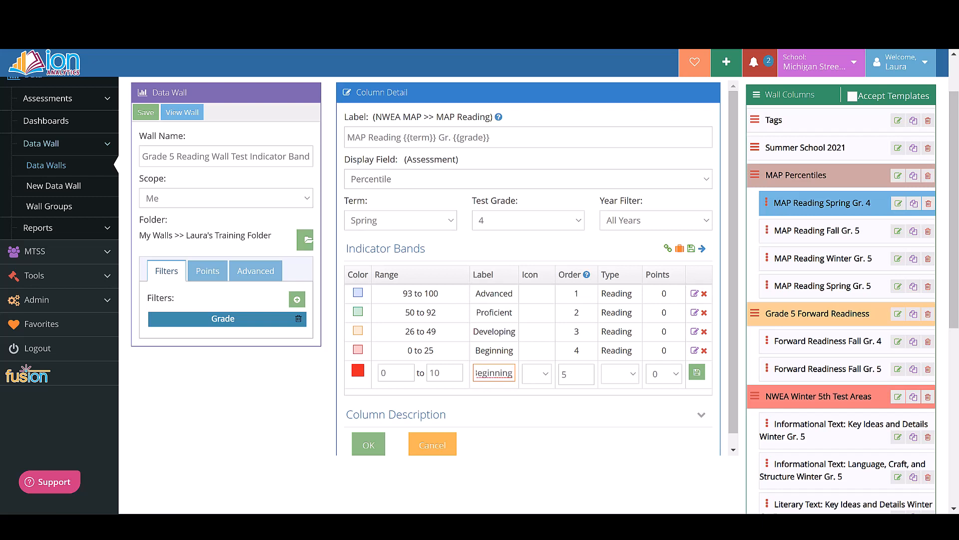
Step: Give the new 0 to 10 band an exclamation icon, order 6, type Reading and 2 points, and save it
left_click(537, 374)
left_click(534, 399)
key("Tab")
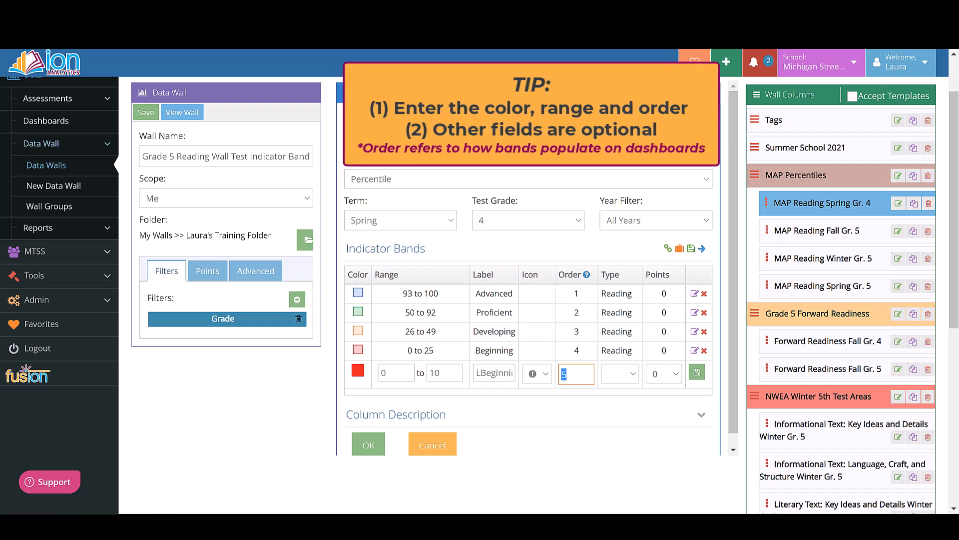
type("6")
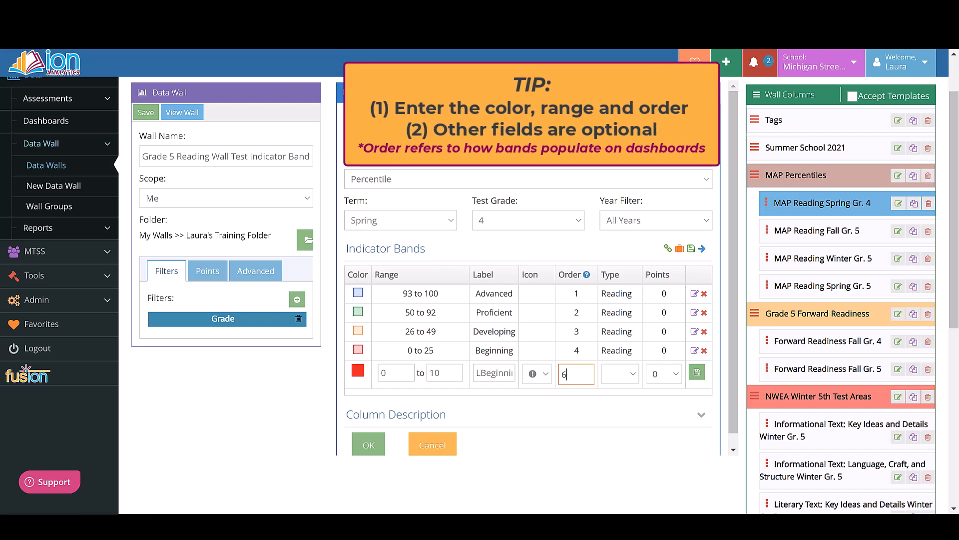
left_click(620, 374)
left_click(624, 401)
left_click(664, 374)
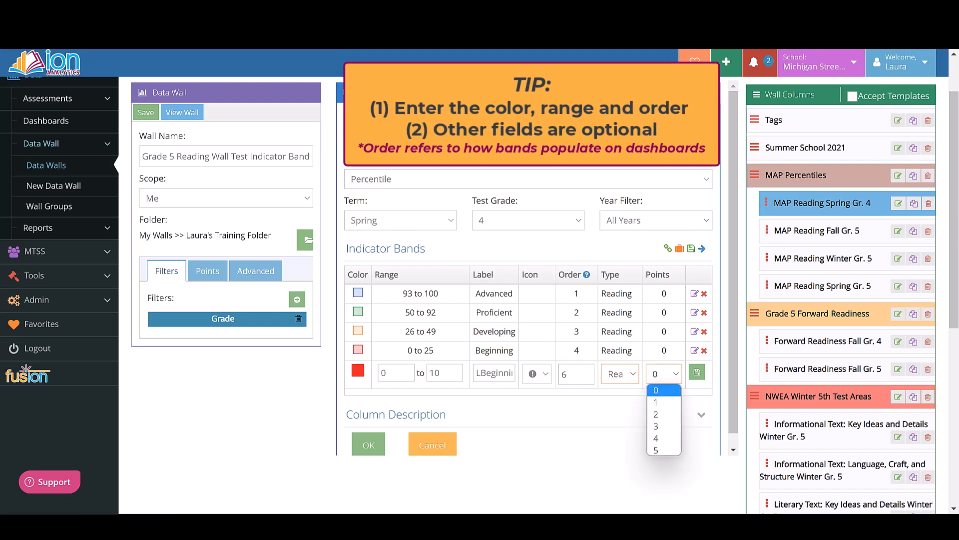
left_click(655, 414)
left_click(697, 373)
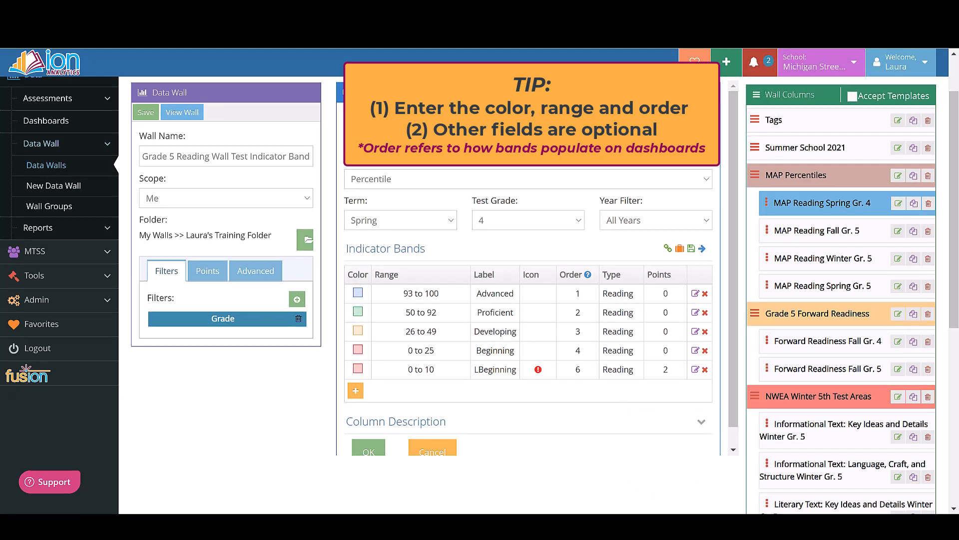
Step: Edit the Beginning band to a low range of 11, order 5 and 2 points, and save it
left_click(695, 350)
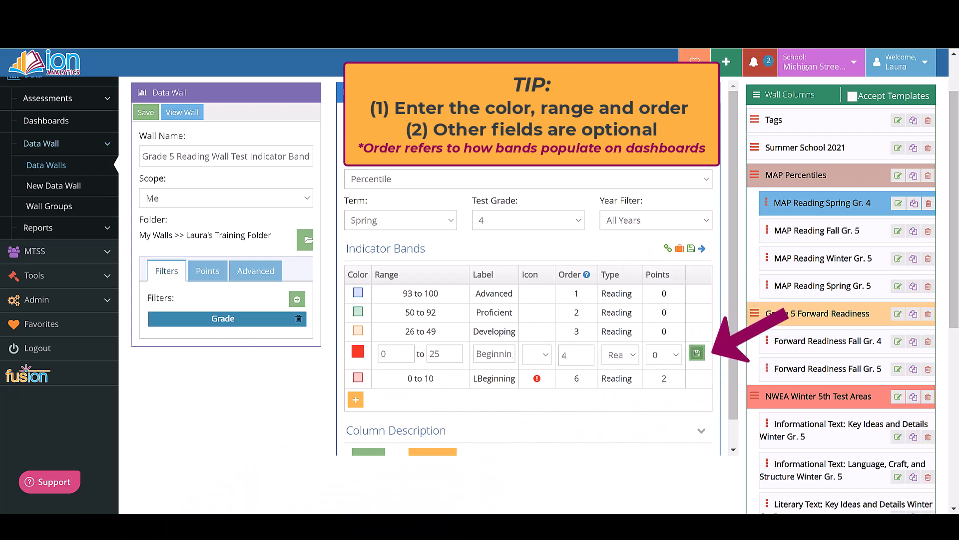
double_click(385, 354)
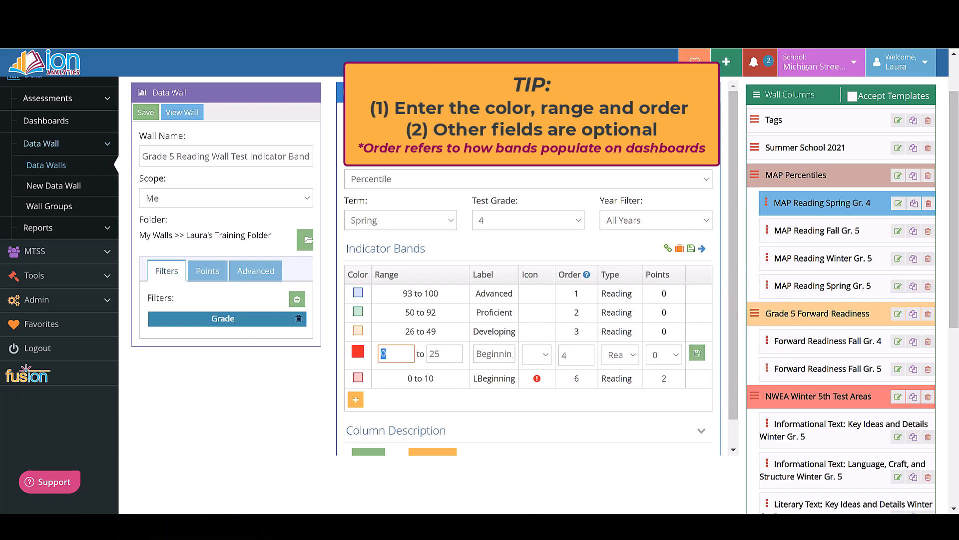
type("11")
double_click(564, 355)
type("5")
left_click(664, 354)
left_click(664, 394)
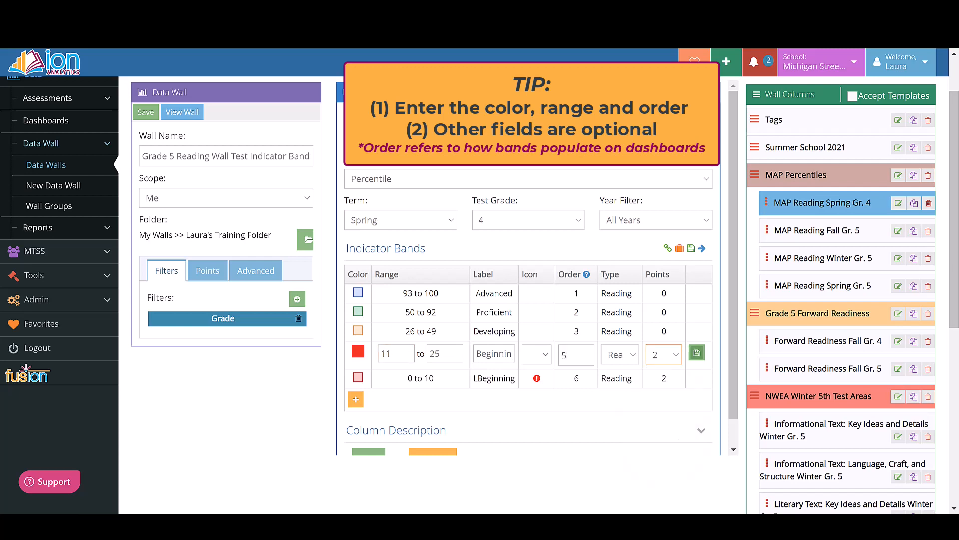
left_click(697, 353)
Step: Set the Developing band to order 4 and 1 point, and save it
left_click(695, 331)
double_click(565, 337)
type("4")
left_click(664, 336)
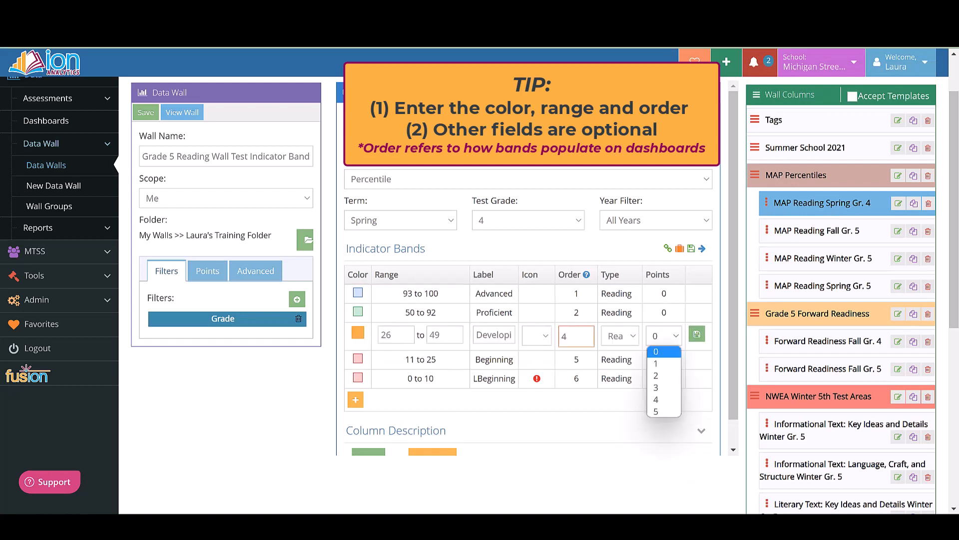
left_click(662, 362)
left_click(697, 334)
Step: Set the Proficient band's order to 3 and save it
left_click(695, 312)
double_click(564, 318)
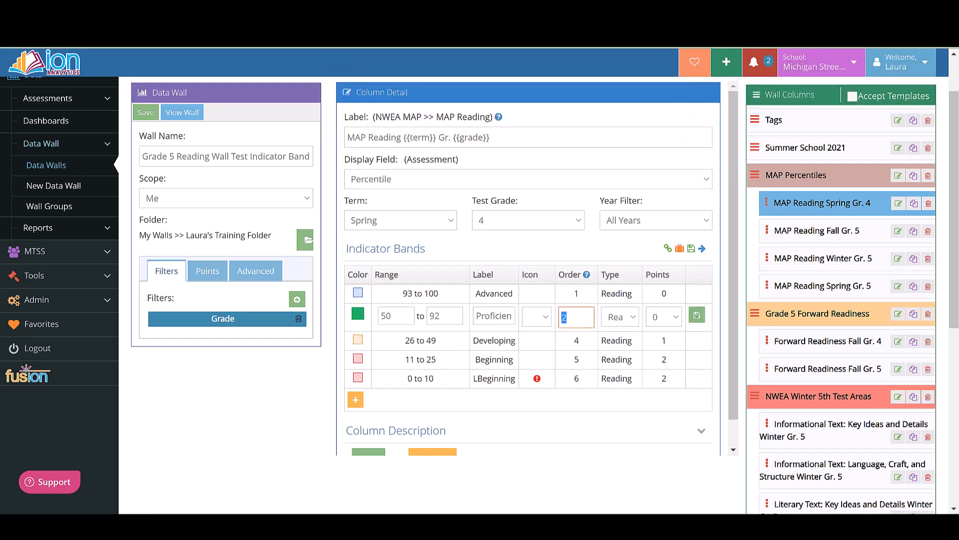
type("3")
left_click(697, 315)
Step: Set the Advanced band's order to 2 and its high range to 95, and save it
left_click(695, 294)
double_click(565, 298)
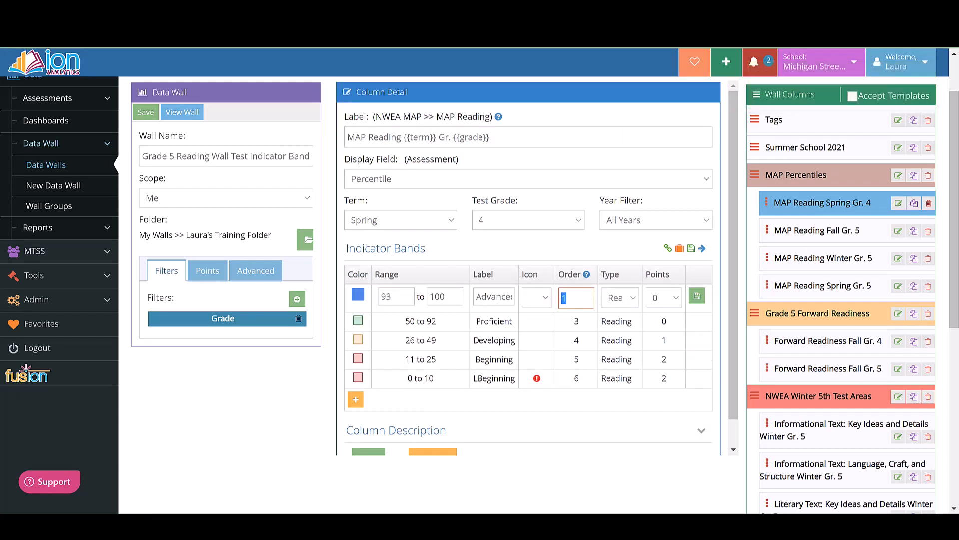
type("2")
double_click(438, 297)
type("95")
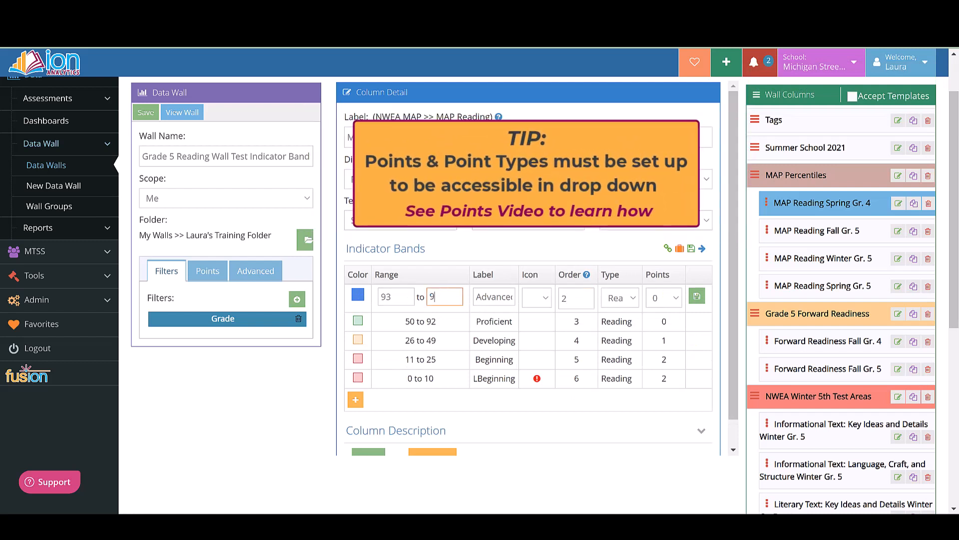
left_click(697, 296)
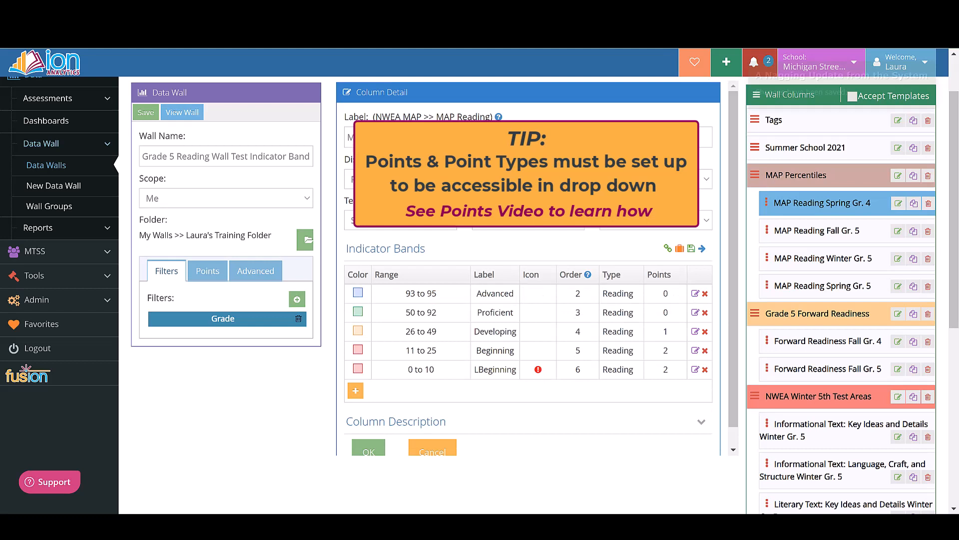
Step: Add a blue indicator band with range 96 to 100 and label VAdvanced
left_click(356, 390)
left_click(358, 389)
left_click(369, 450)
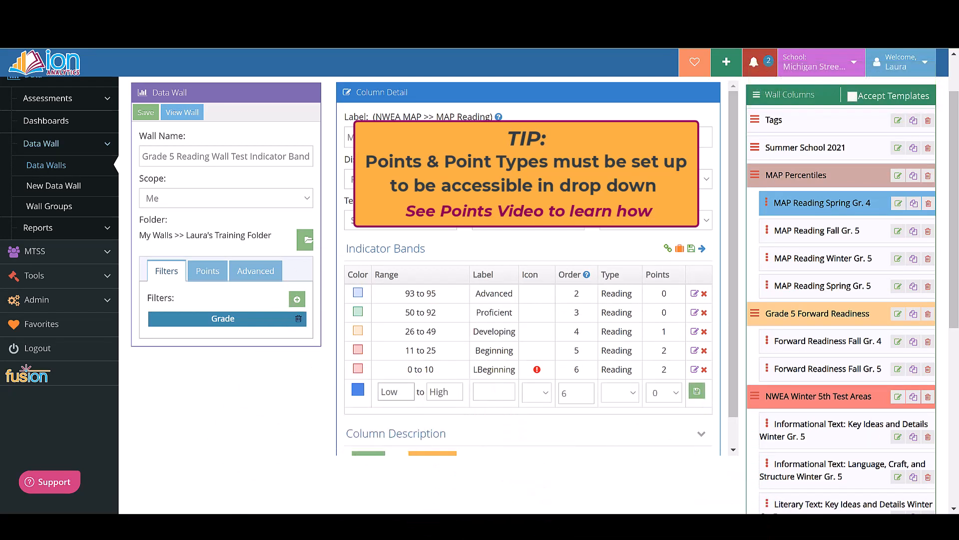
type("96")
key("Tab")
type("100")
key("Tab")
type("Advanced")
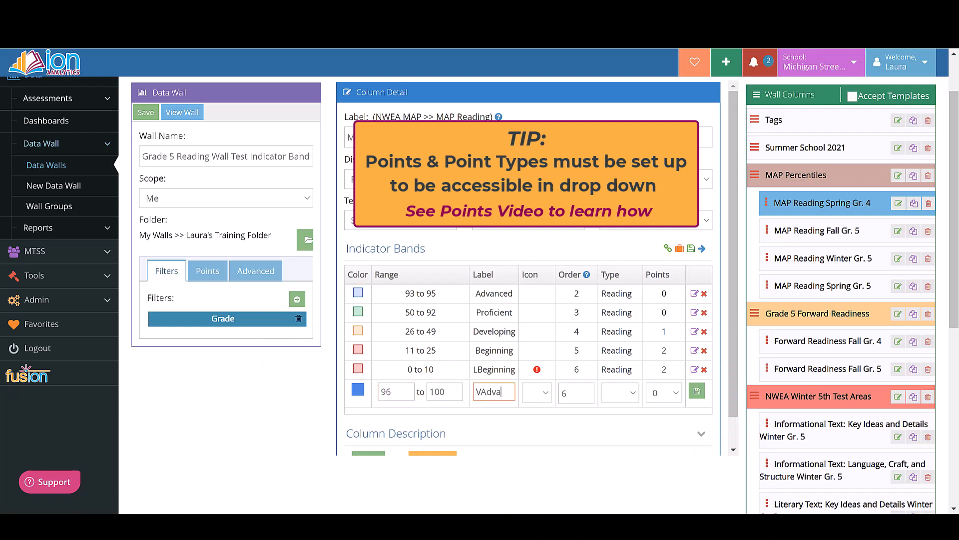
Step: Give the VAdvanced band a star icon, order 1 and type Reading, and save it
left_click(545, 394)
left_click(543, 460)
double_click(571, 393)
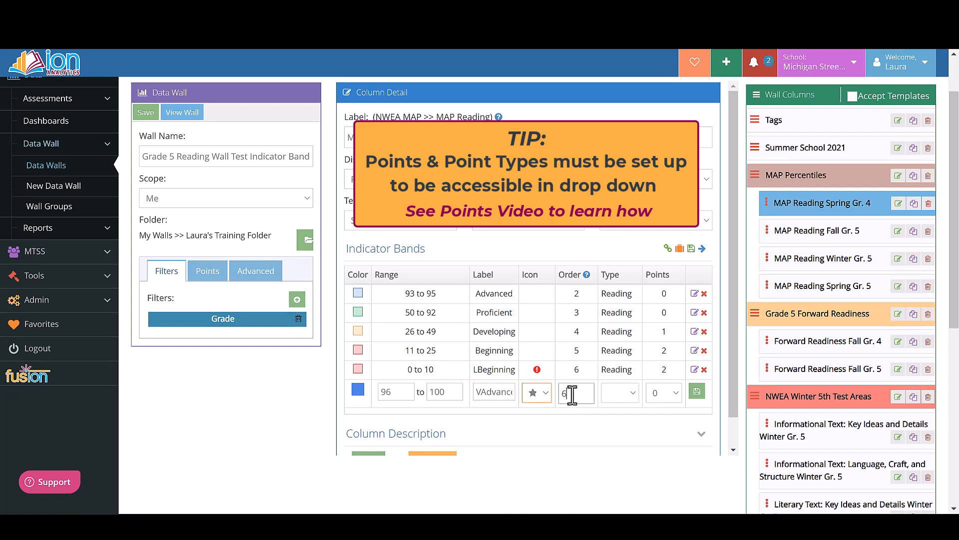
type("1")
left_click(697, 392)
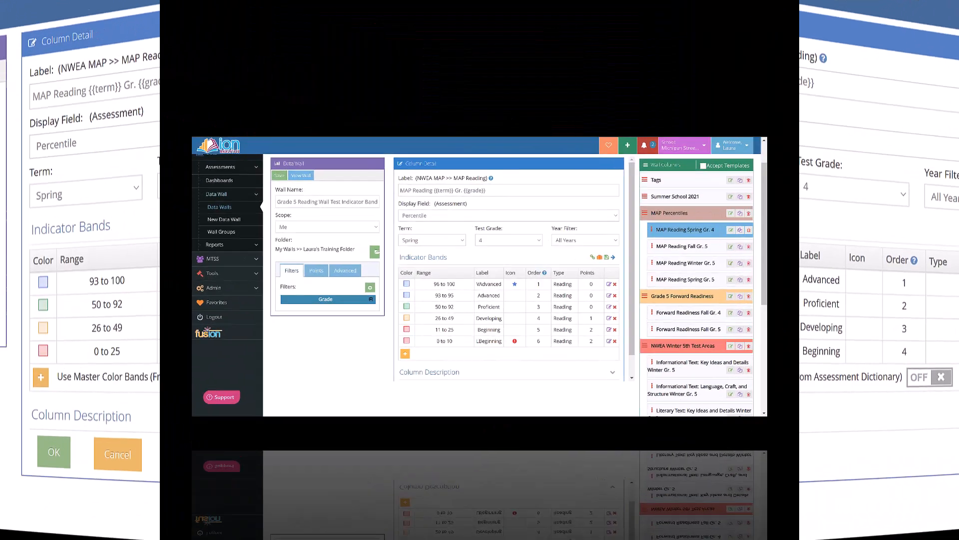
scroll(538, 267, "down", 1)
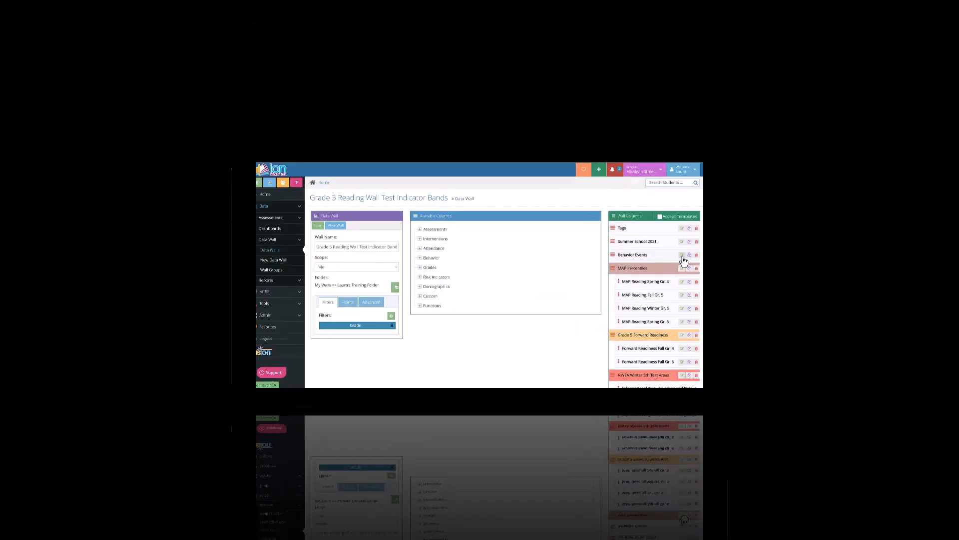
left_click(683, 256)
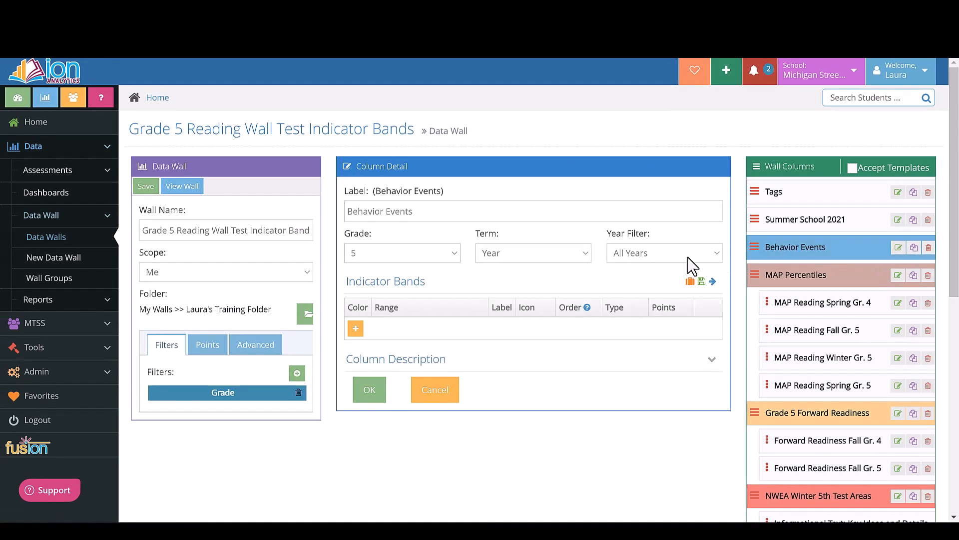
Step: Browse the personal, school and district indicator band templates for the Behavior Events column, including Behavior Weekly, and close the library
left_click(690, 283)
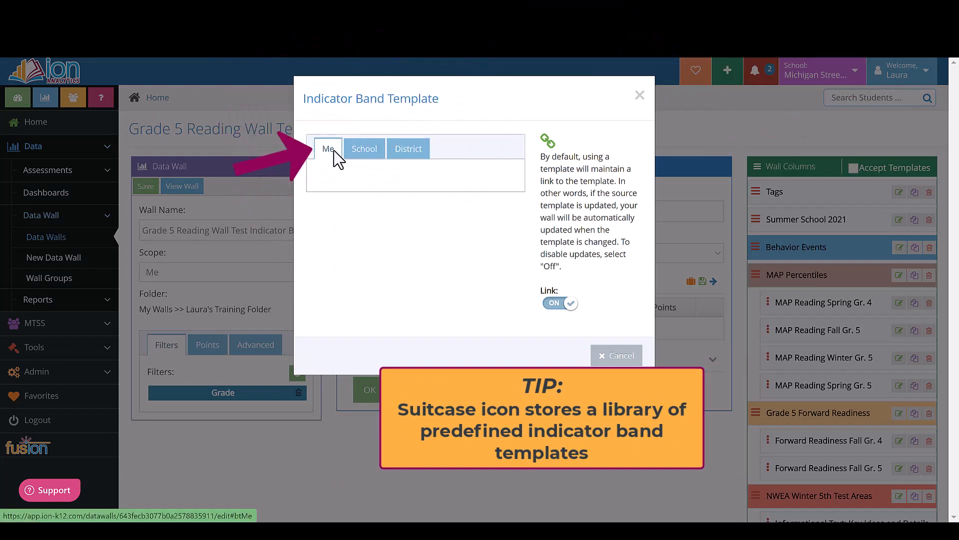
left_click(365, 149)
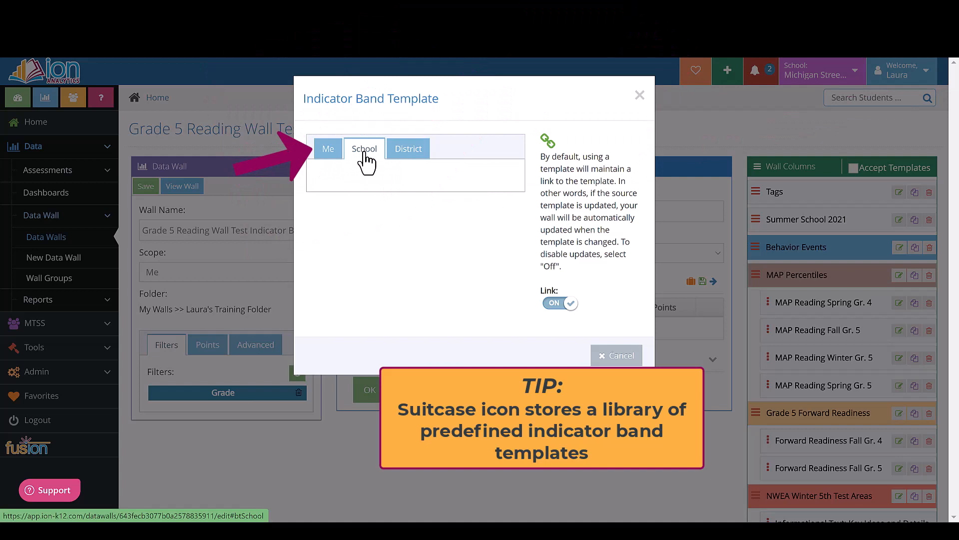
left_click(412, 152)
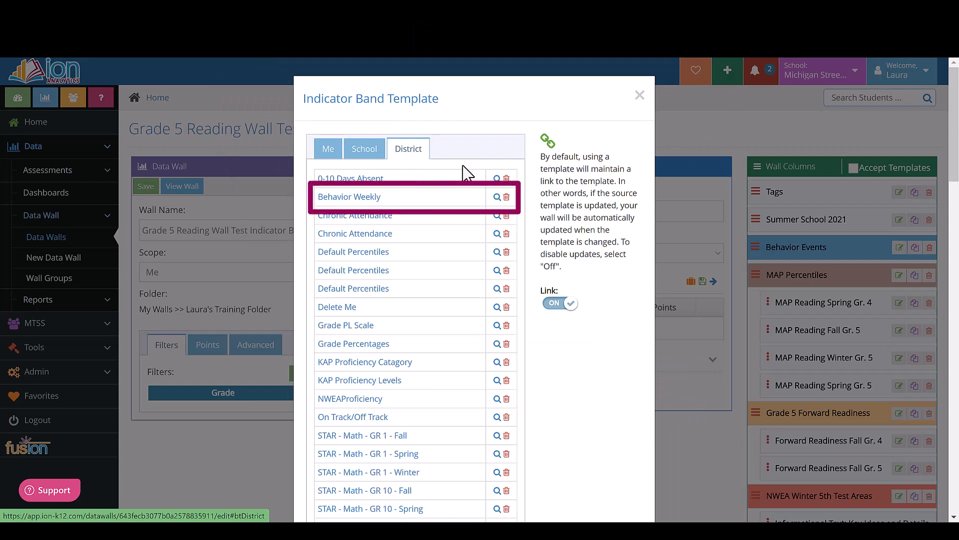
mouse_move(498, 200)
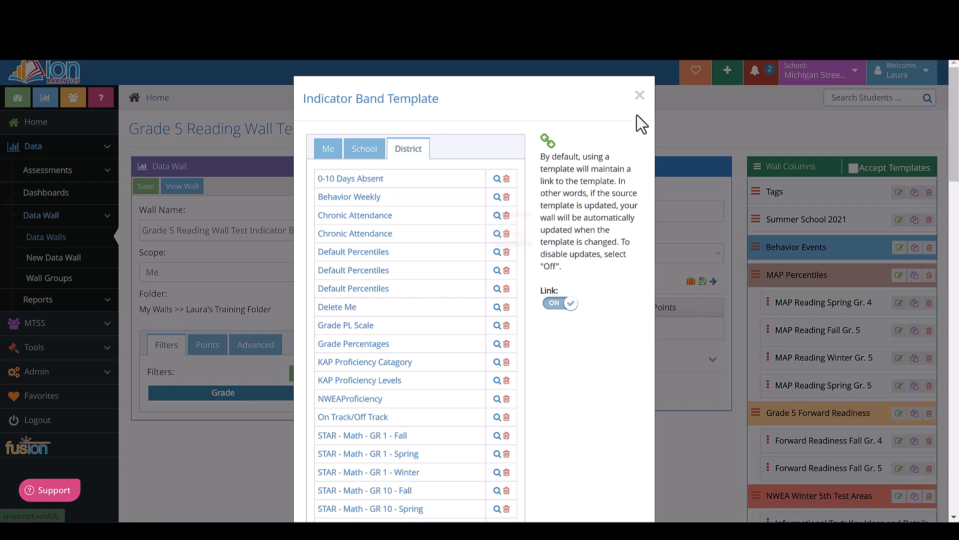
left_click(640, 96)
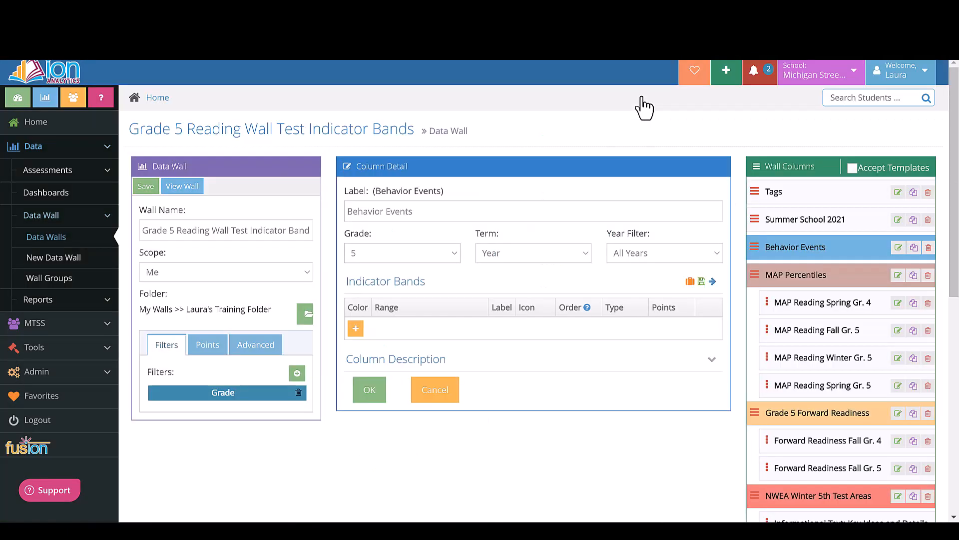
Step: Add a green indicator band to the Behavior Events column with range 0 to 0, type Behavior and 0 points, and save it
left_click(355, 328)
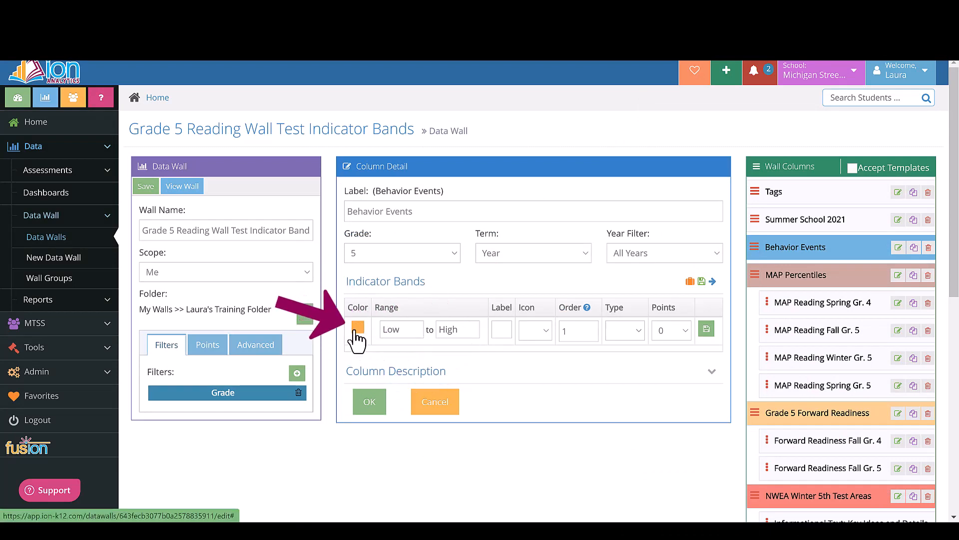
left_click(354, 331)
left_click(382, 356)
left_click(400, 329)
type("0")
left_click(445, 331)
type("0")
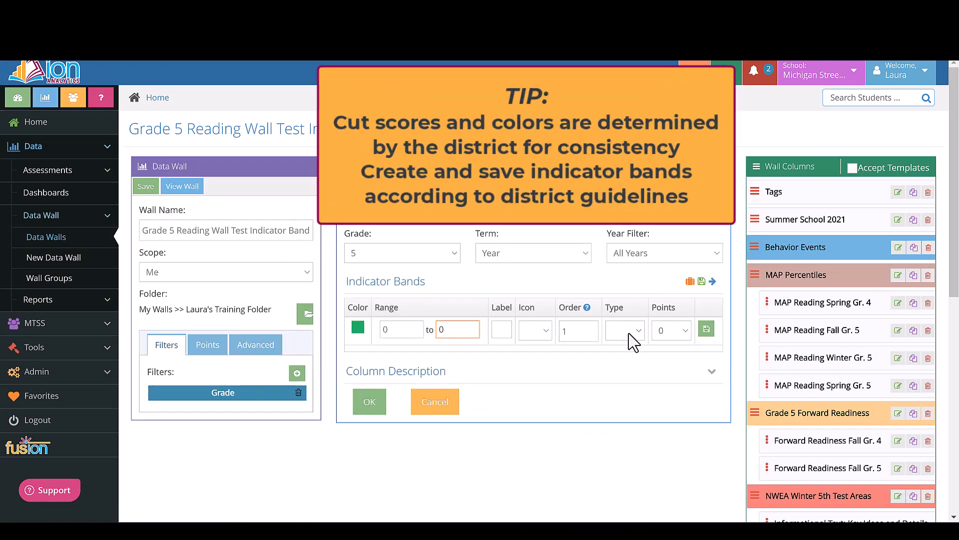
left_click(685, 330)
left_click(689, 341)
left_click(625, 331)
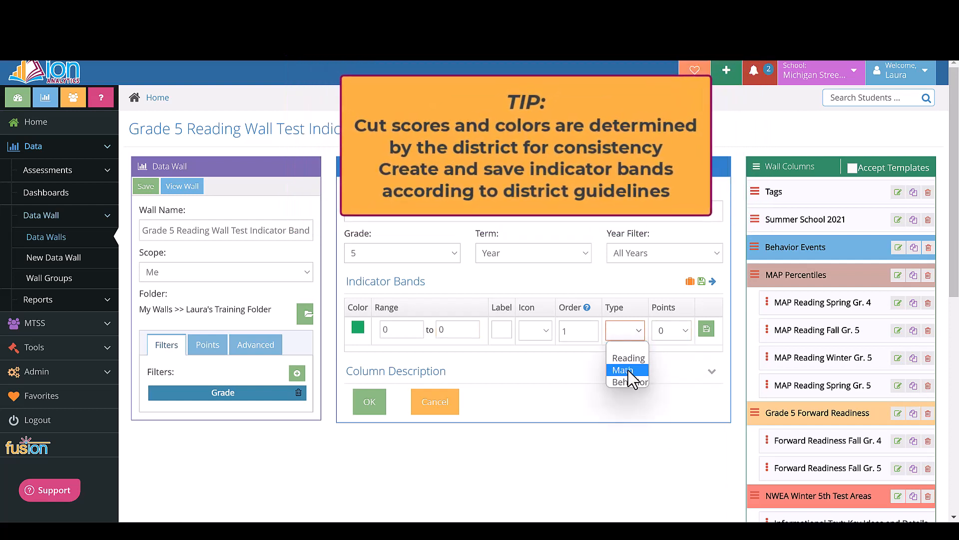
left_click(630, 375)
left_click(706, 329)
Step: Add an orange Behavior Events band with range 1 to 2, type Behavior and 1 point, and save it
left_click(356, 347)
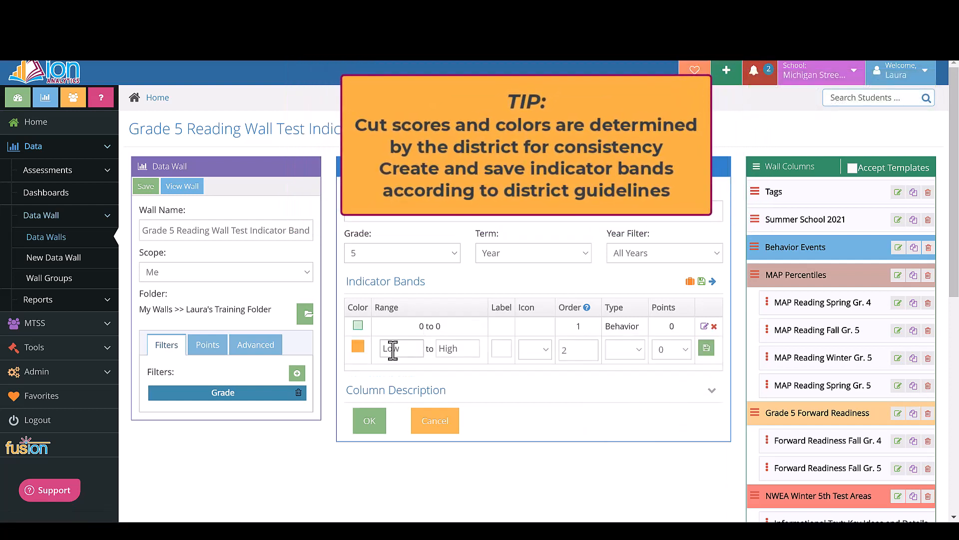
left_click(447, 349)
type("2")
left_click(636, 352)
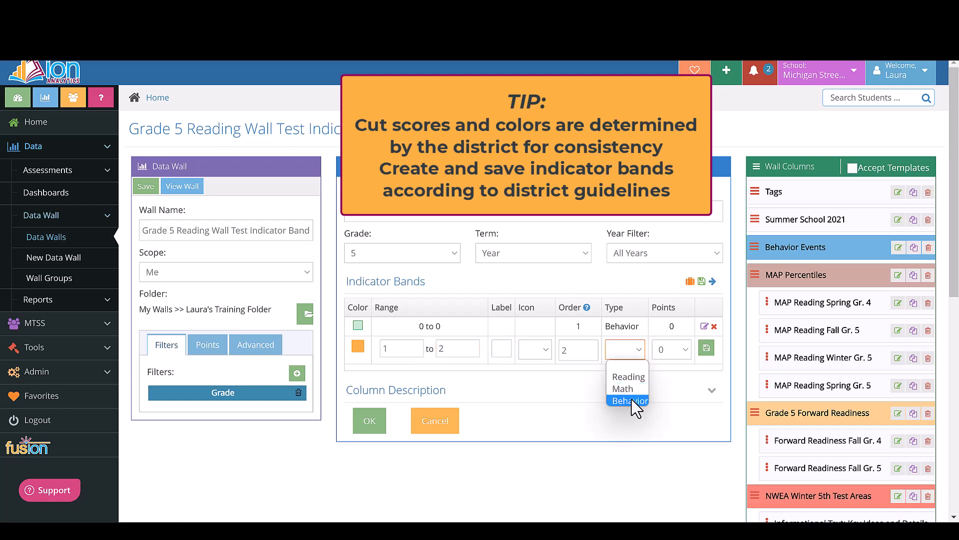
left_click(632, 400)
left_click(672, 349)
left_click(667, 375)
left_click(706, 349)
Step: Add a red Behavior Events band with range 3 to 99, type Behavior and 2 points, and save it
left_click(353, 364)
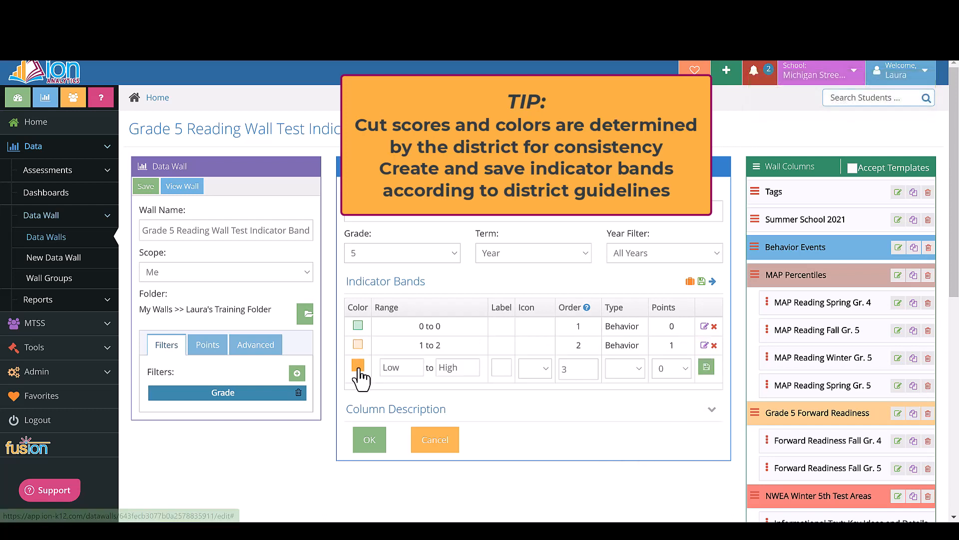
type("3")
left_click(451, 368)
type("99")
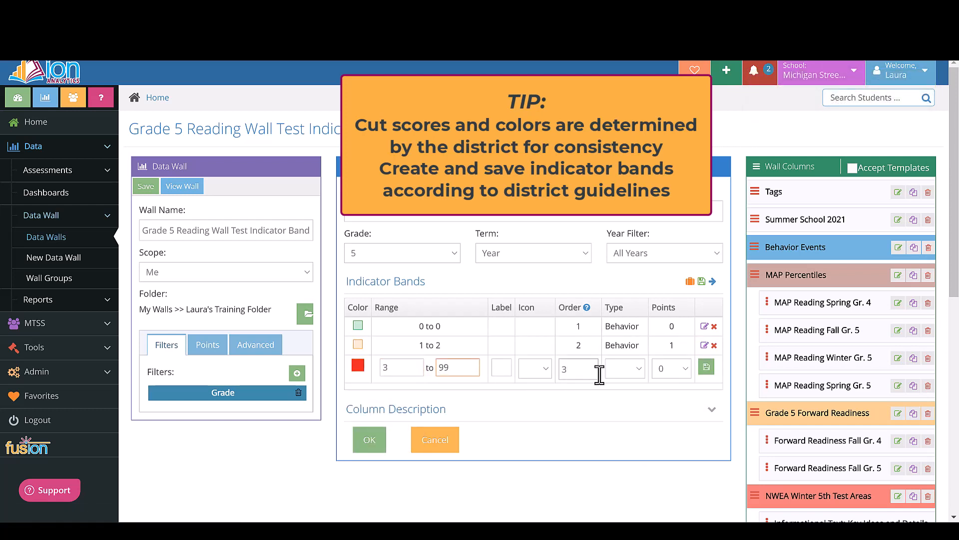
left_click(635, 368)
left_click(633, 400)
left_click(672, 369)
left_click(670, 406)
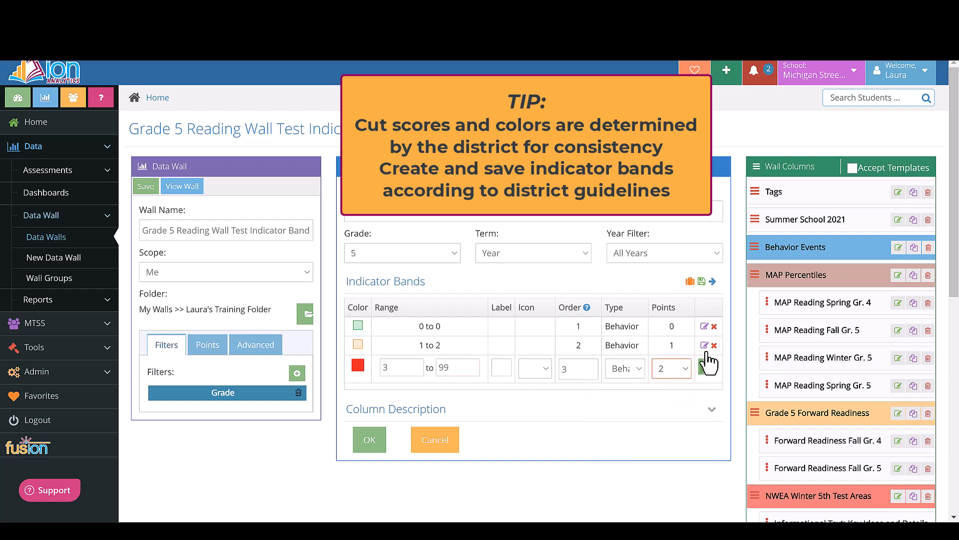
left_click(706, 366)
Step: Save the indicator bands as a new template named Behavior Events with the scope Me
left_click(702, 283)
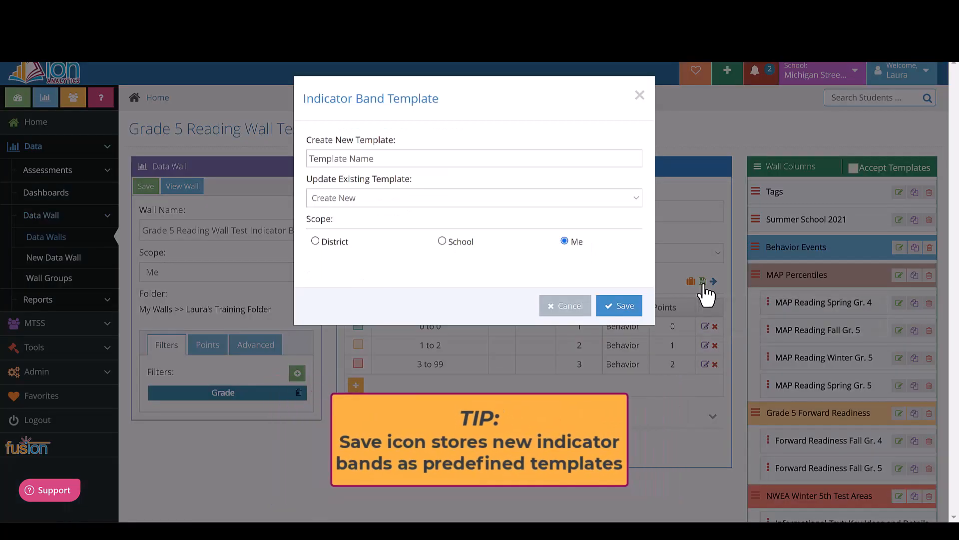
left_click(343, 158)
type("Behavior Events")
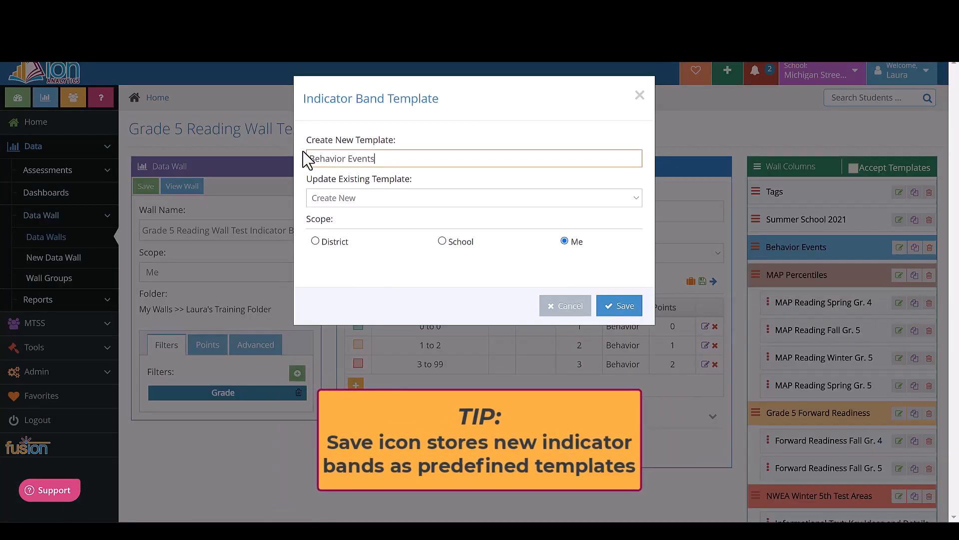
left_click(620, 305)
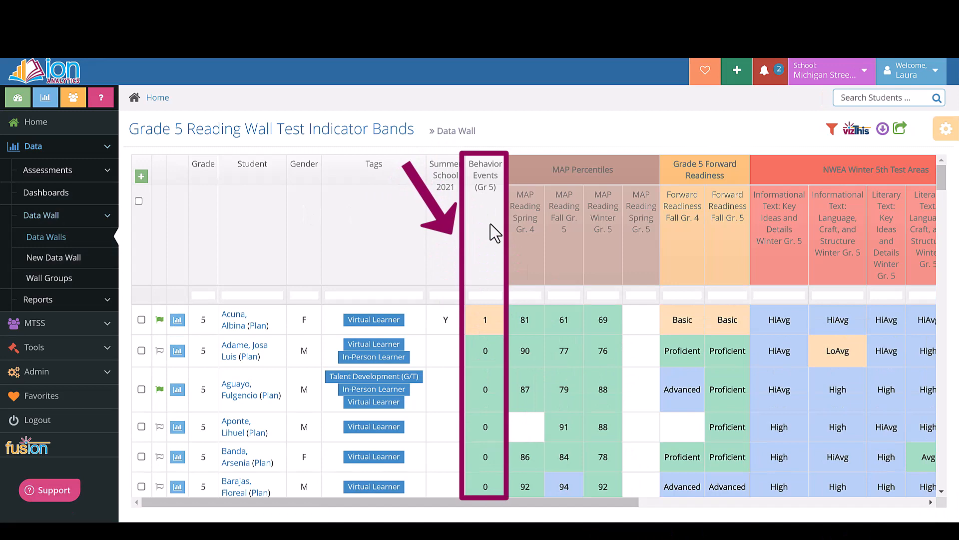
Step: Sort the data wall by Behavior Events from highest to lowest and examine the points columns at its far end
left_click(495, 232)
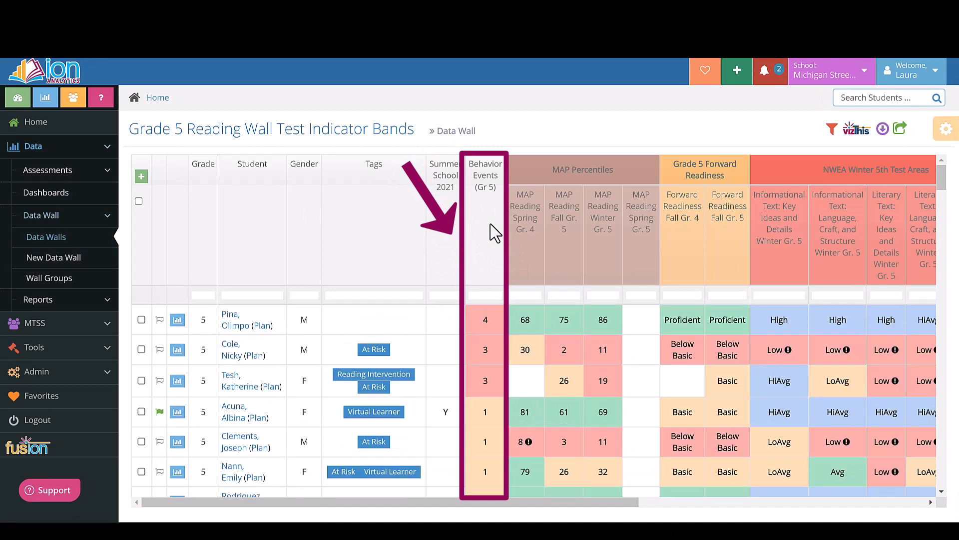
mouse_move(482, 504)
left_mouse_down()
mouse_move(719, 495)
mouse_move(788, 476)
left_mouse_up()
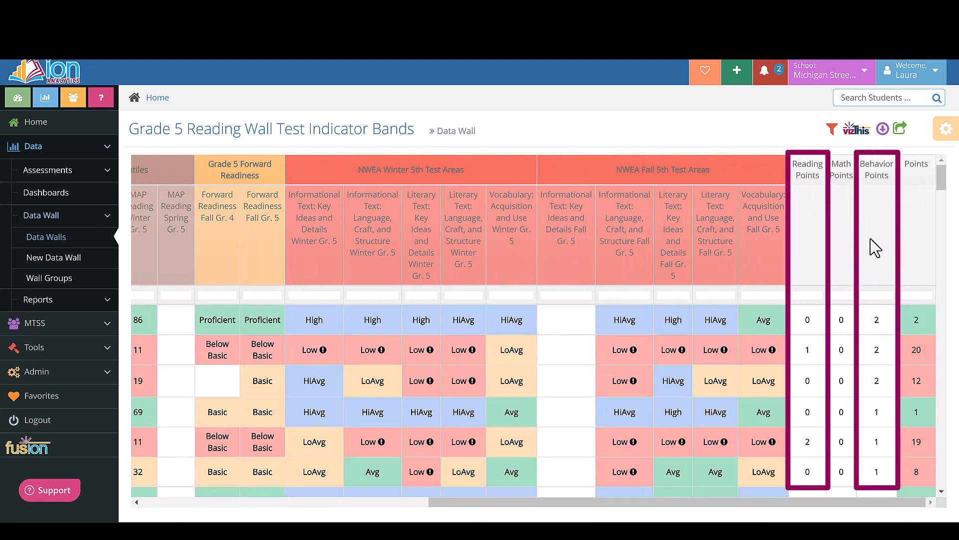
Step: Reopen the wall for editing and start a new MAP Reading column from the NWEA MAP Reading assessments
left_click(946, 131)
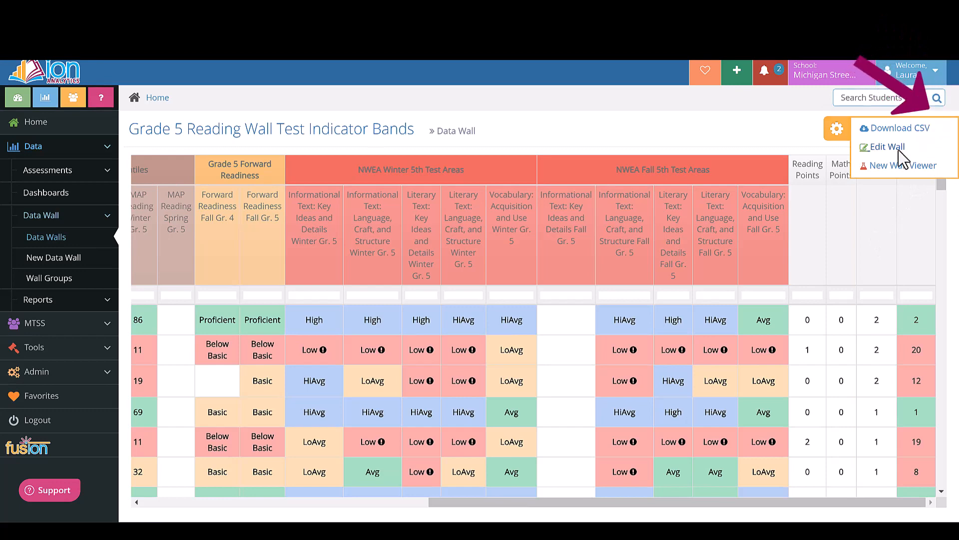
left_click(895, 148)
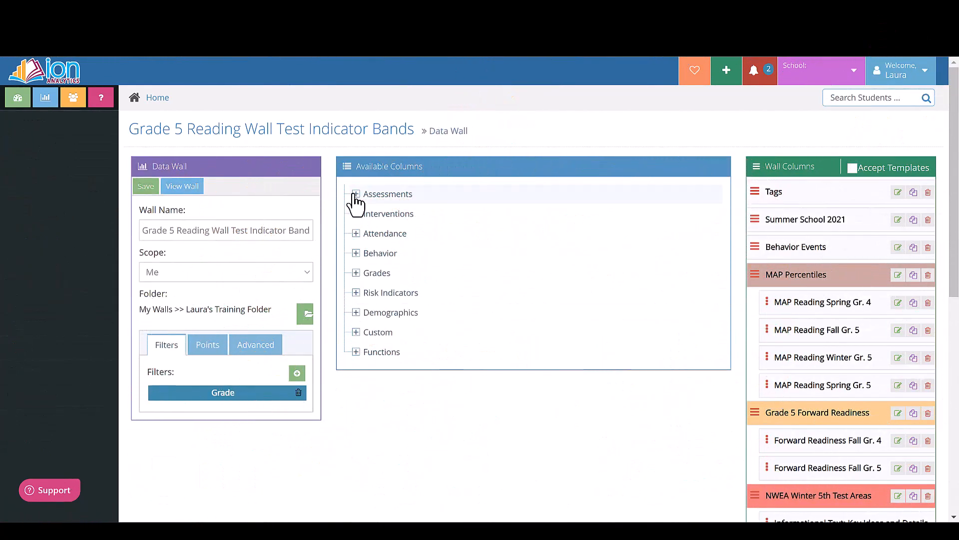
left_click(355, 195)
scroll(414, 418, "down", 5)
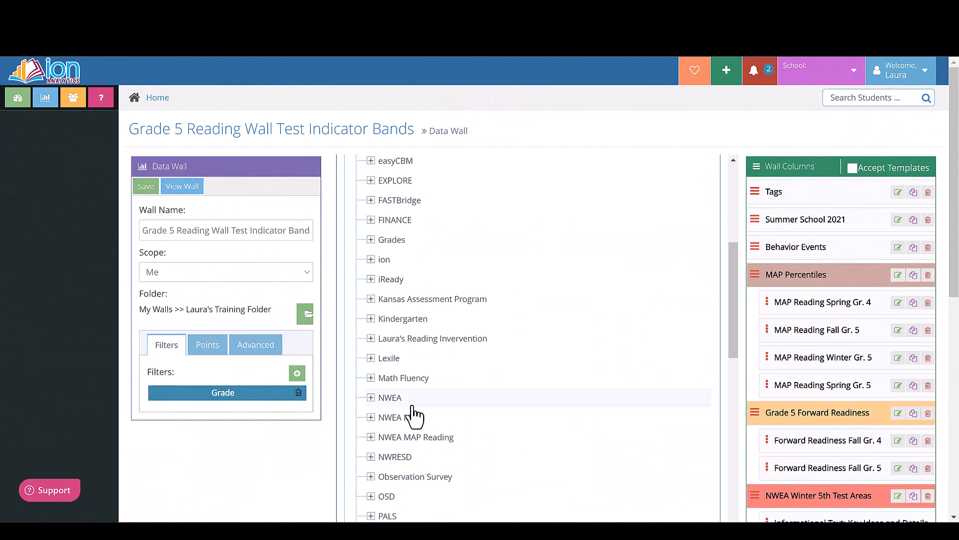
scroll(413, 418, "down", 3)
left_click(370, 355)
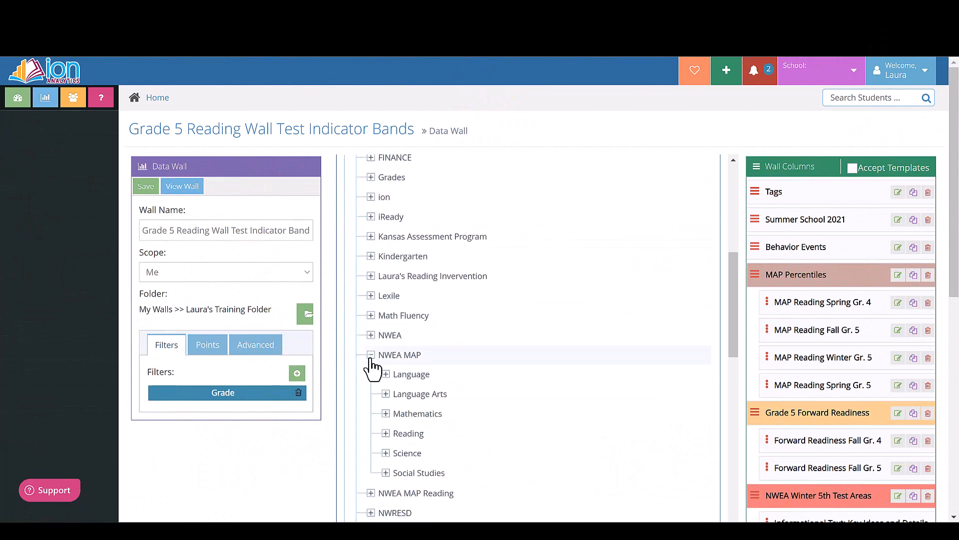
left_click(386, 433)
left_click(400, 453)
scroll(599, 385, "down", 5)
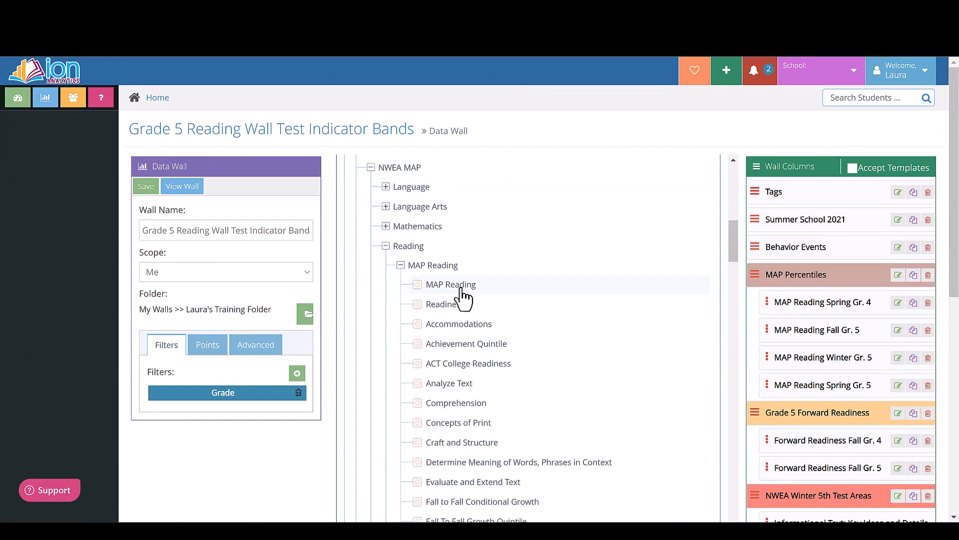
left_click(462, 290)
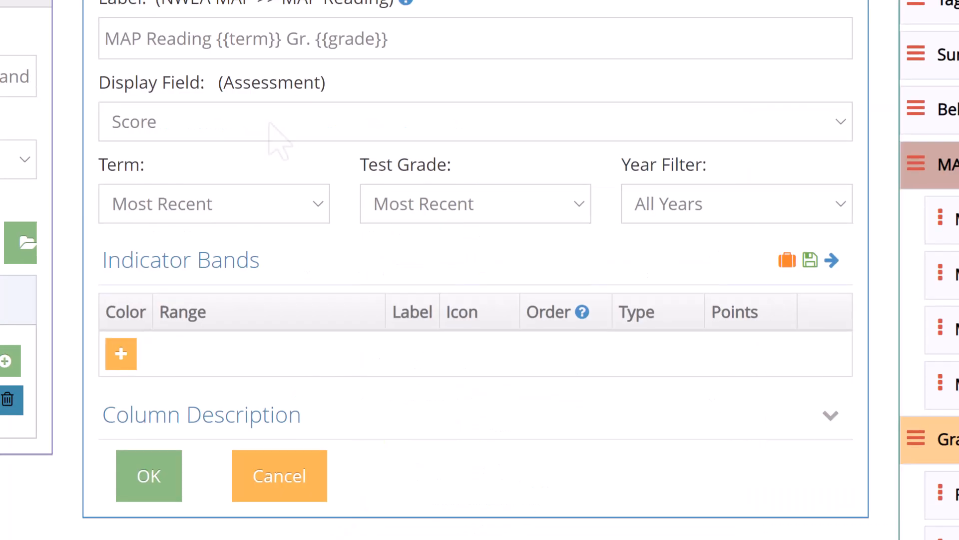
Step: Set the MAP Reading column to display Percentile for the Winter term and test grade 4, using the default indicator bands template
left_click(268, 123)
left_click(269, 176)
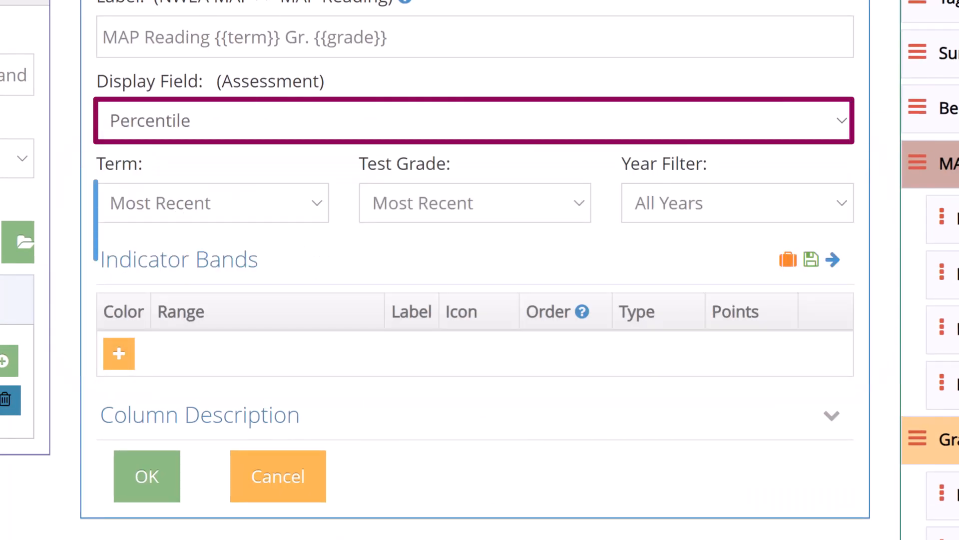
left_click(213, 203)
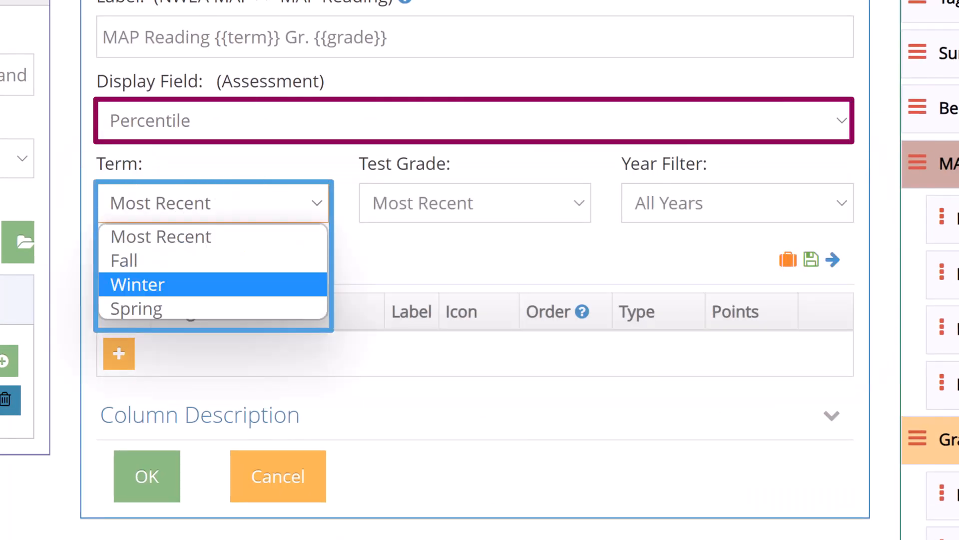
left_click(213, 285)
left_click(475, 203)
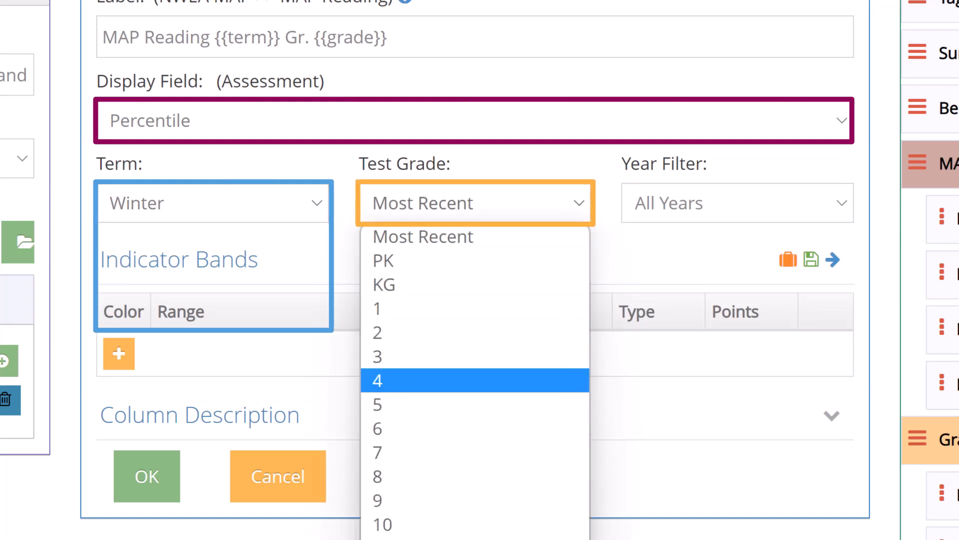
left_click(475, 380)
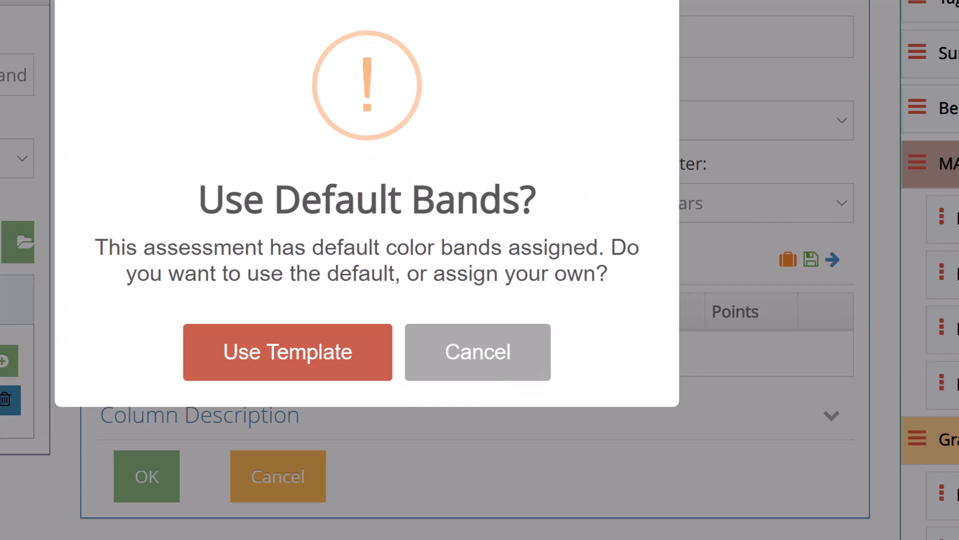
left_click(288, 352)
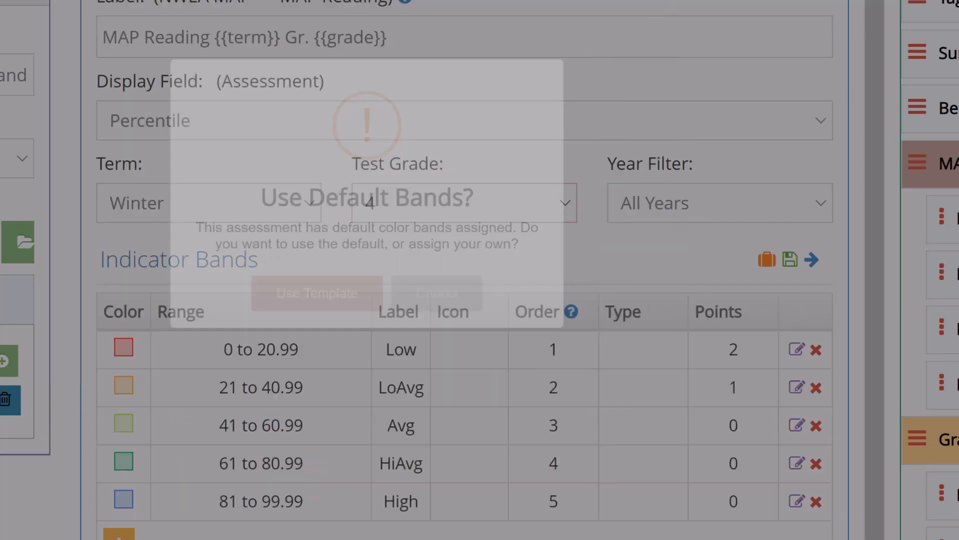